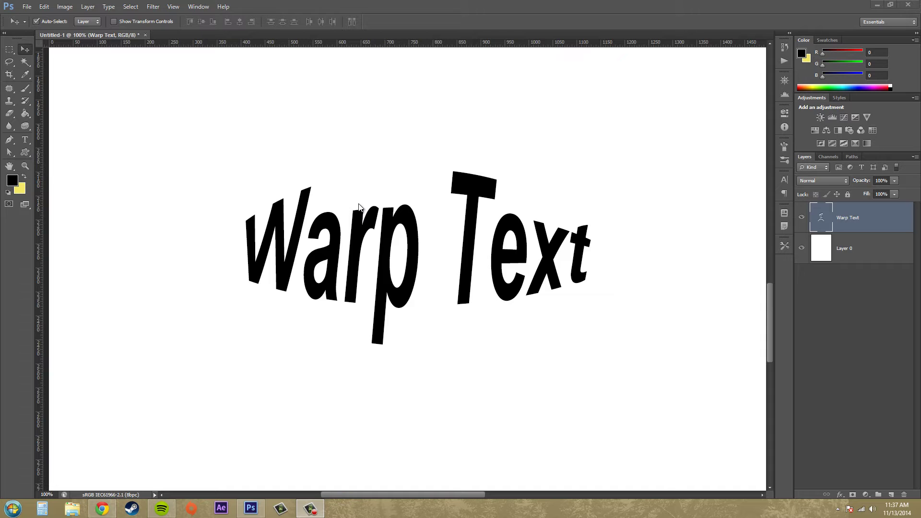
- Enter type editing on the Warp Text layer and bring up its warp settings (Bulge, Bend +50%)
{"action": "left_click", "coordinate": [27, 48]}
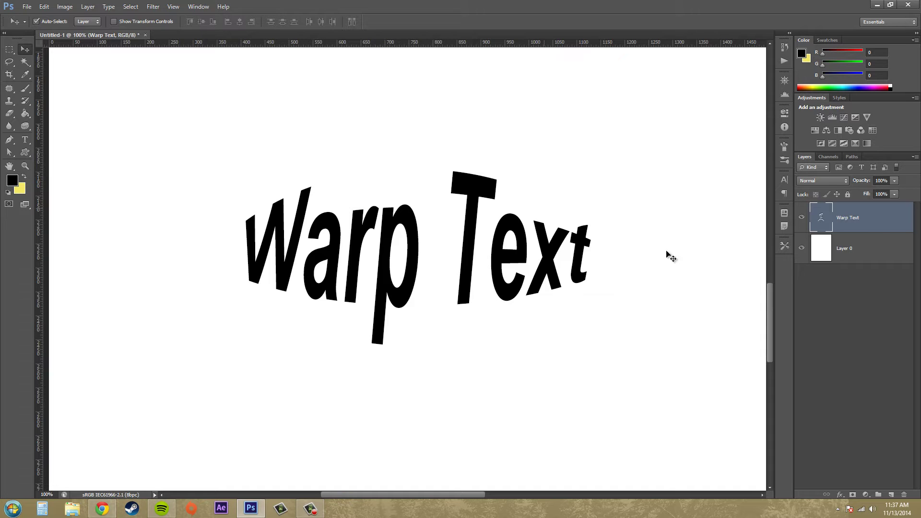
{"action": "right_click", "coordinate": [875, 221]}
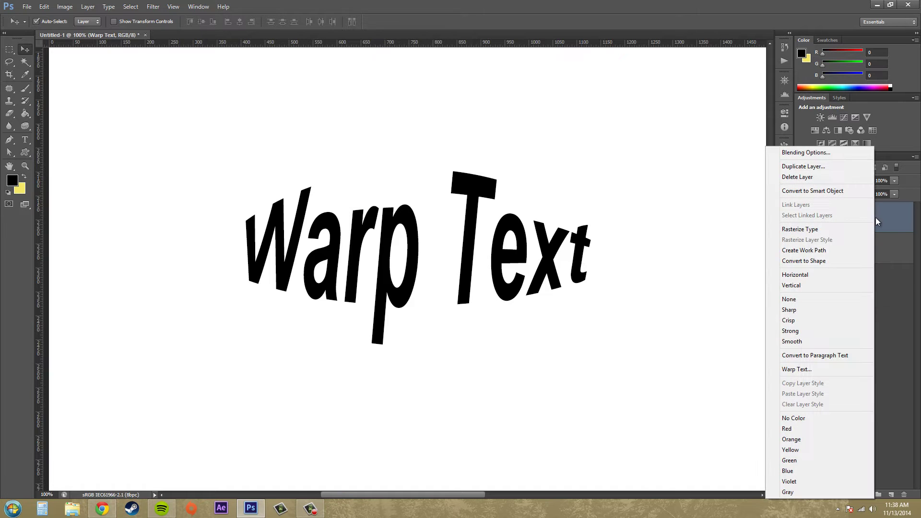
{"action": "left_click", "coordinate": [886, 360]}
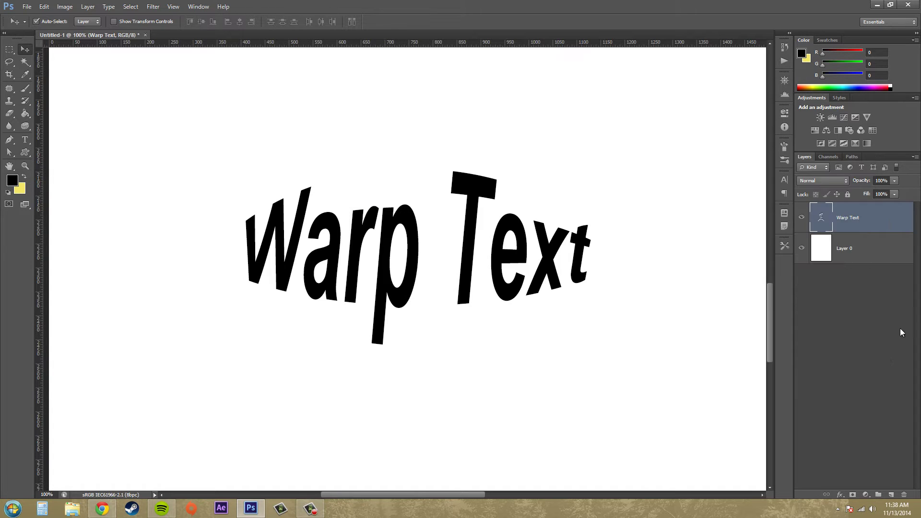
{"action": "left_click", "coordinate": [23, 142]}
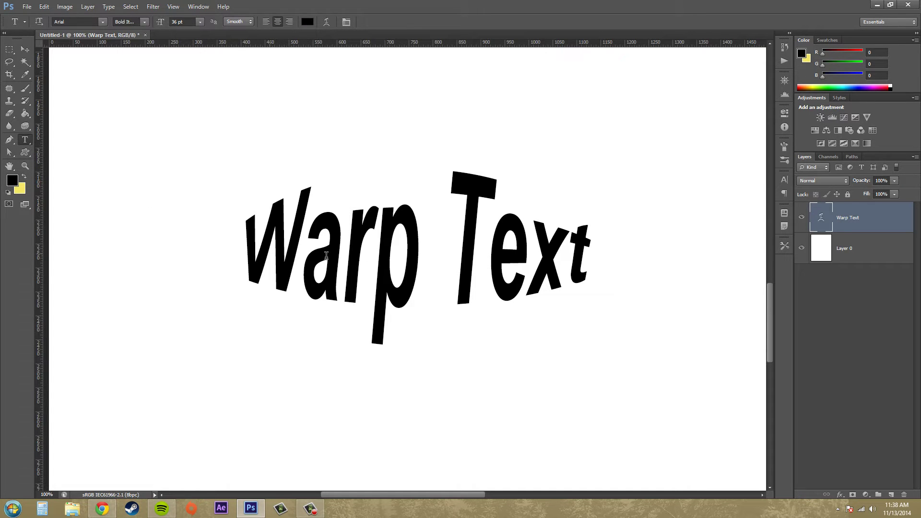
{"action": "left_click_drag", "start_coordinate": [586, 242], "coordinate": [182, 217]}
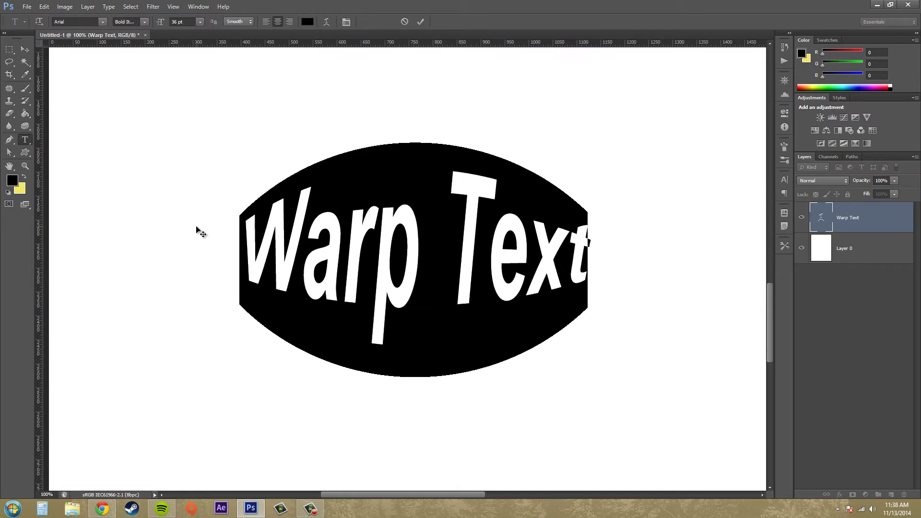
{"action": "left_click", "coordinate": [326, 21]}
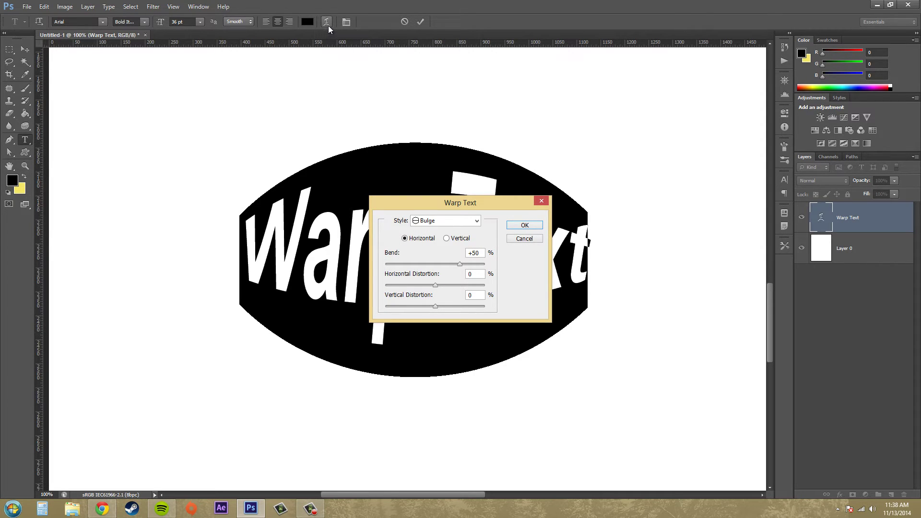
- Set the warp Style to None and move the Warp Text dialog to the lower right
{"action": "left_click", "coordinate": [455, 221]}
{"action": "left_click", "coordinate": [455, 224]}
{"action": "left_click", "coordinate": [455, 230]}
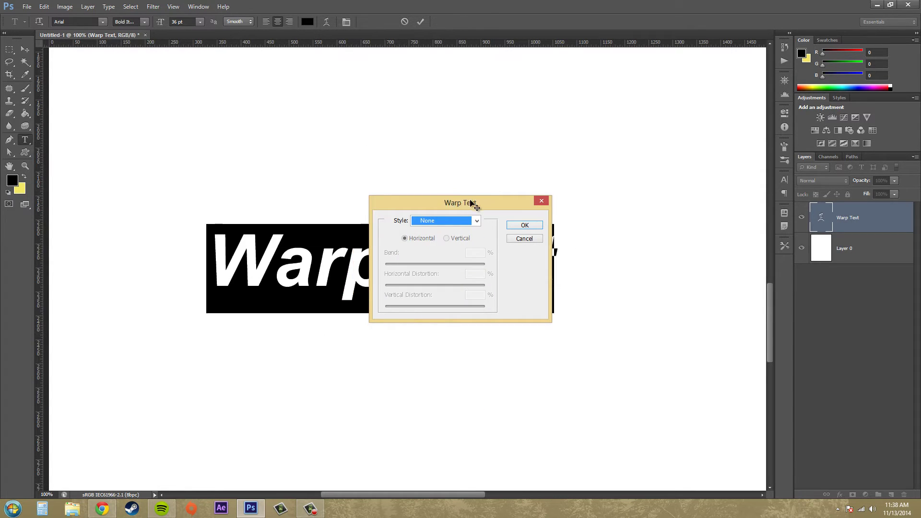
{"action": "left_click_drag", "start_coordinate": [474, 202], "coordinate": [787, 319]}
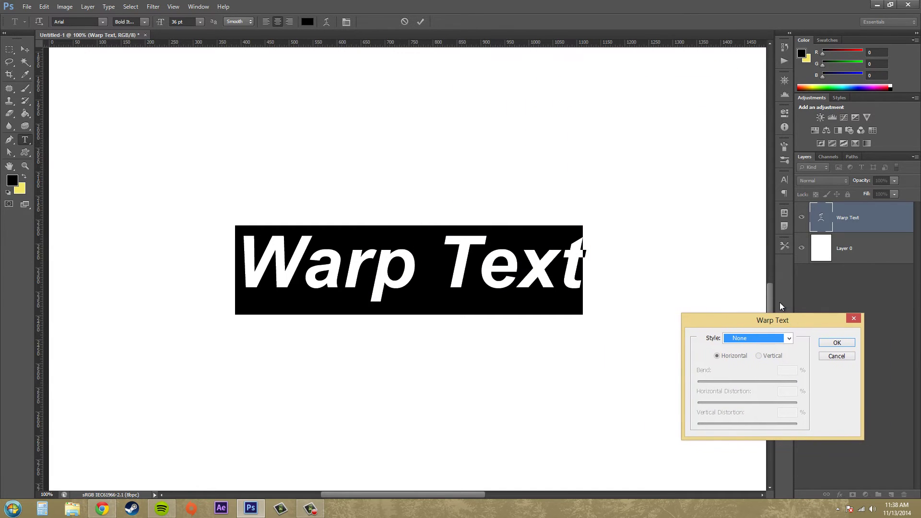
- Preview the Twist, Rise and Bulge warp styles on the text
{"action": "left_click", "coordinate": [755, 338]}
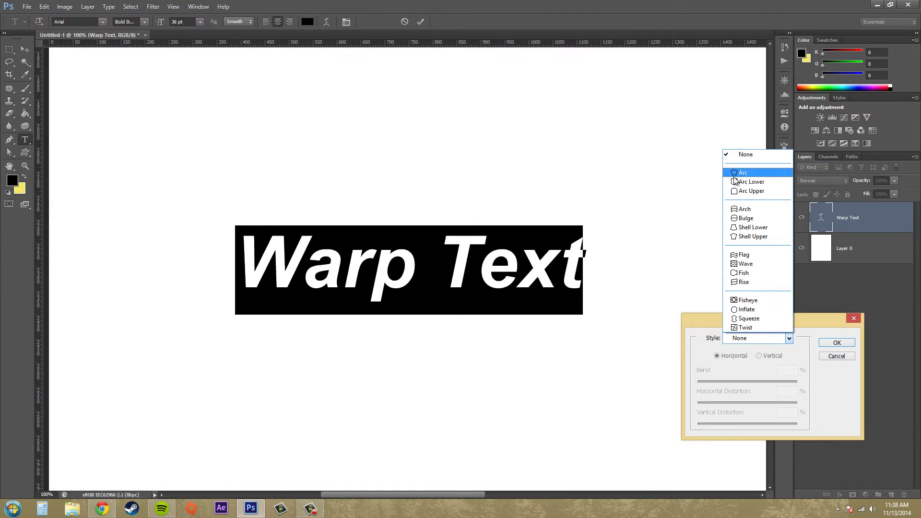
{"action": "left_click", "coordinate": [744, 327]}
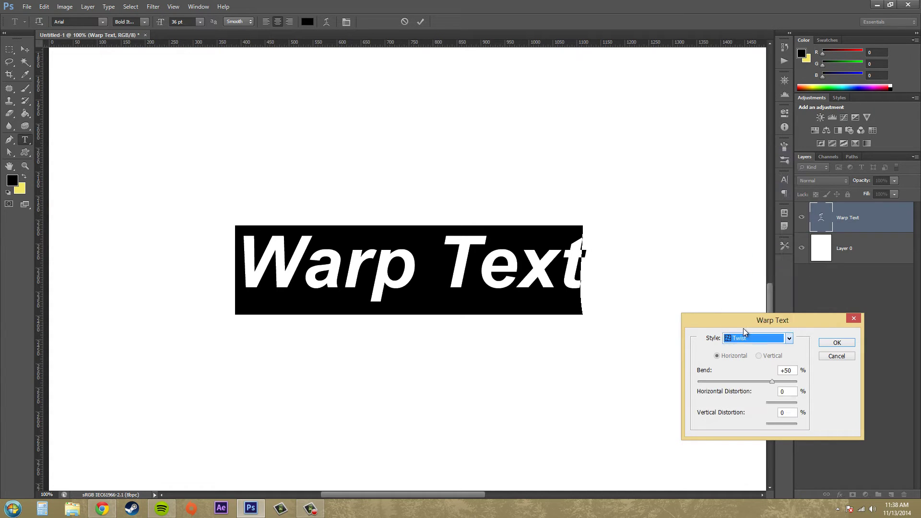
{"action": "left_click", "coordinate": [749, 338]}
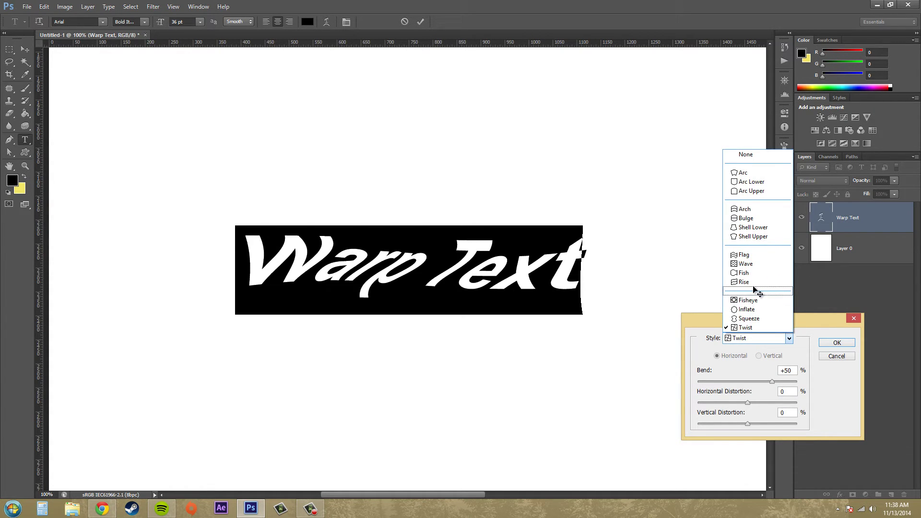
{"action": "left_click", "coordinate": [754, 288]}
{"action": "left_click", "coordinate": [758, 338]}
{"action": "left_click", "coordinate": [744, 282]}
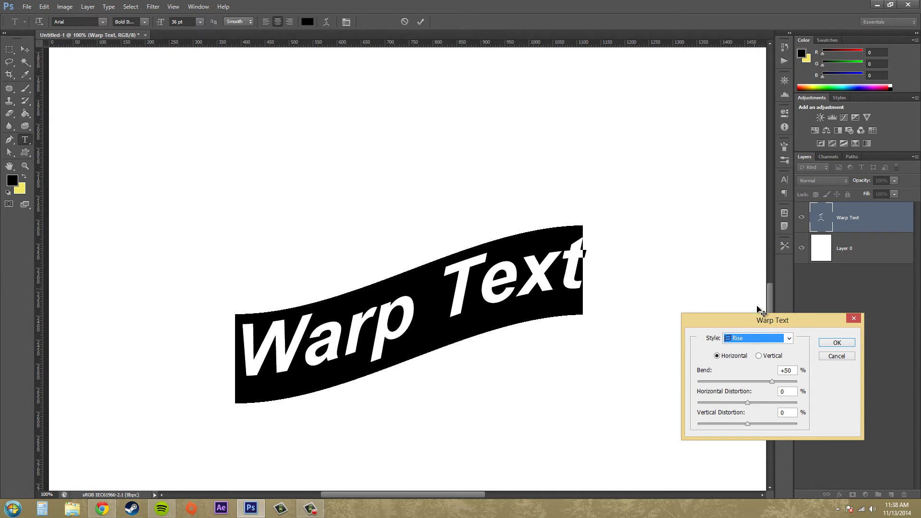
{"action": "left_click", "coordinate": [767, 339]}
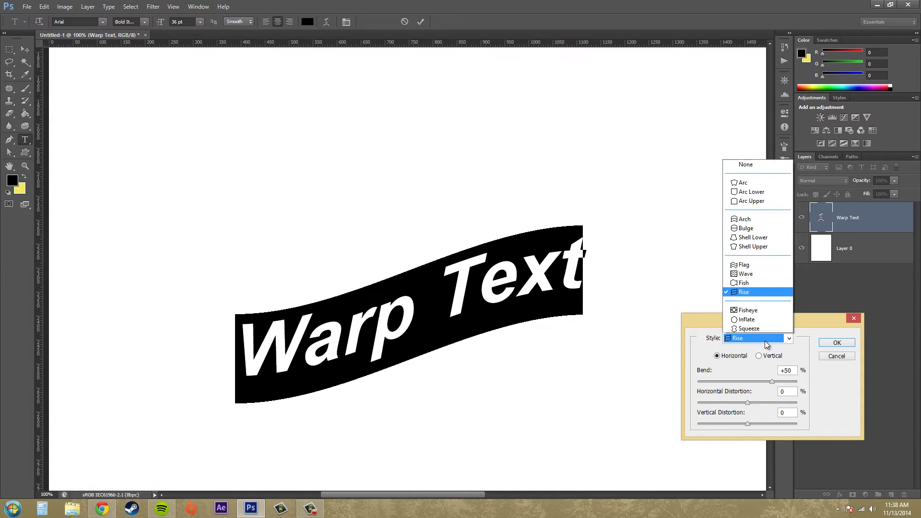
{"action": "left_click", "coordinate": [751, 225]}
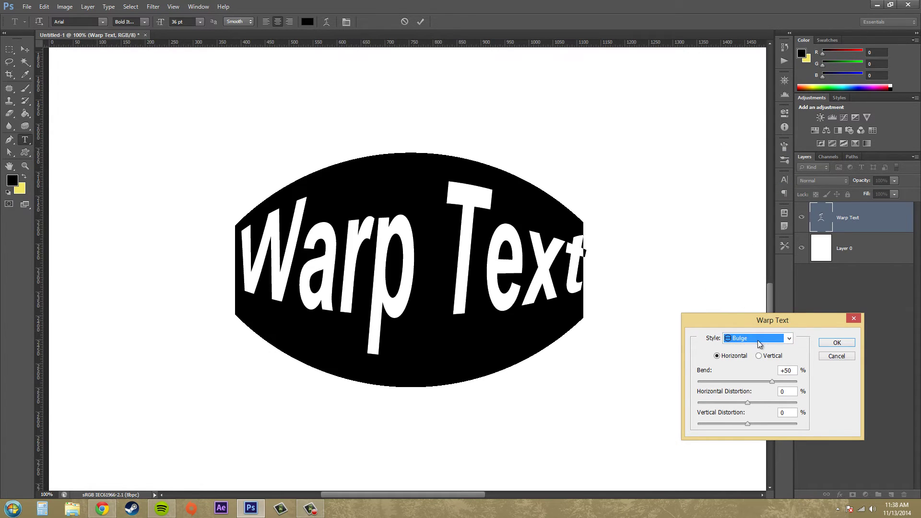
- Try Arch, return to Bulge, and toggle Vertical before settling on Horizontal
{"action": "left_click", "coordinate": [758, 344]}
{"action": "left_click", "coordinate": [758, 220]}
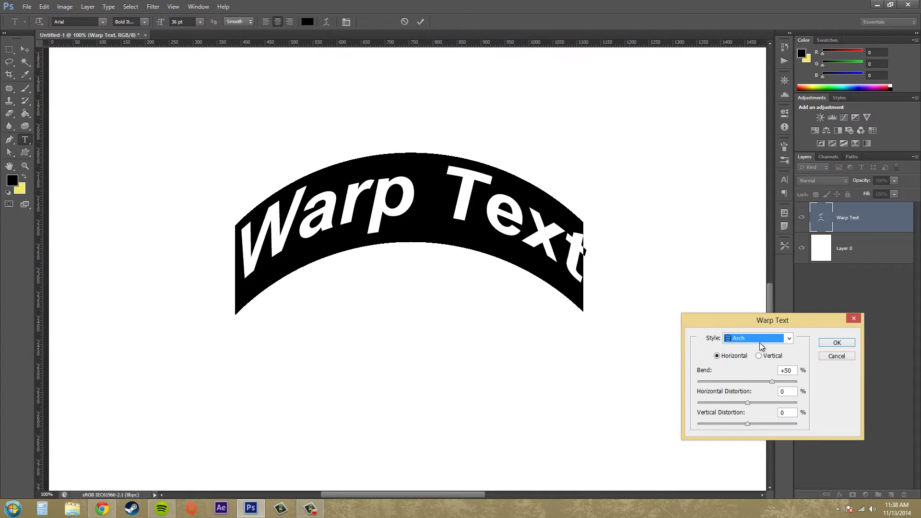
{"action": "left_click", "coordinate": [760, 345]}
{"action": "left_click", "coordinate": [758, 223]}
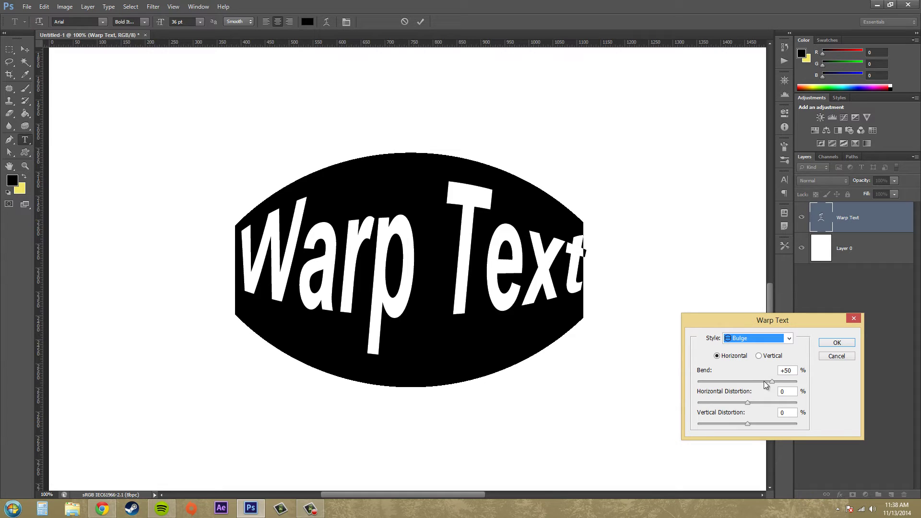
{"action": "left_click", "coordinate": [759, 356]}
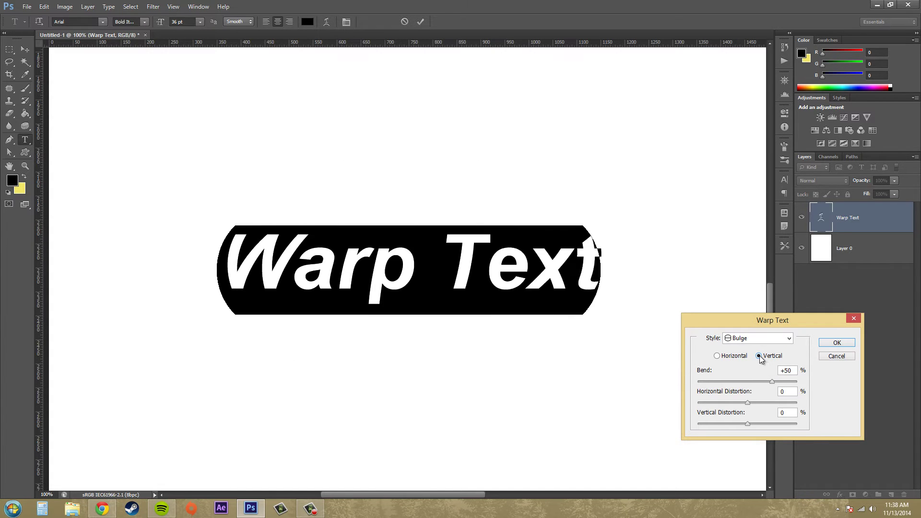
{"action": "left_click", "coordinate": [717, 355]}
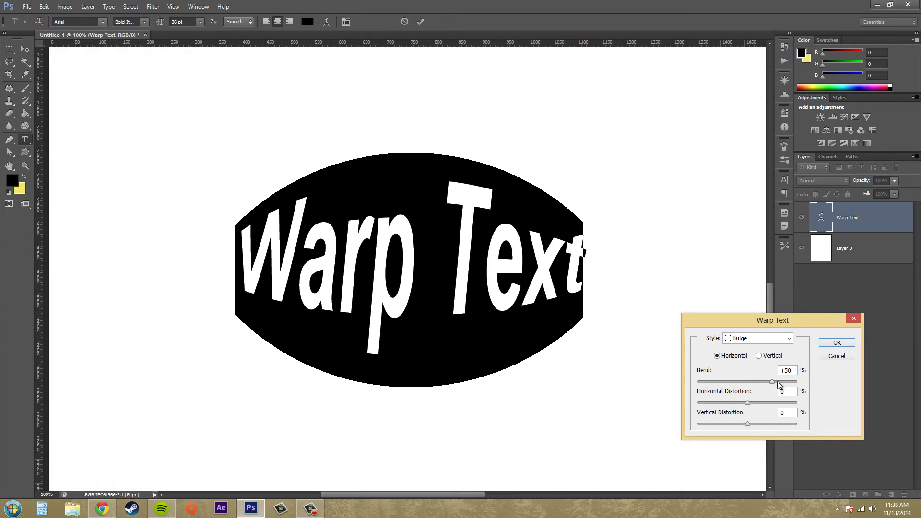
- Experiment with the bend, then settle on Bend +54%, Horizontal and Vertical Distortion -14%
{"action": "left_click", "coordinate": [779, 412]}
{"action": "left_click_drag", "start_coordinate": [771, 382], "coordinate": [735, 380]}
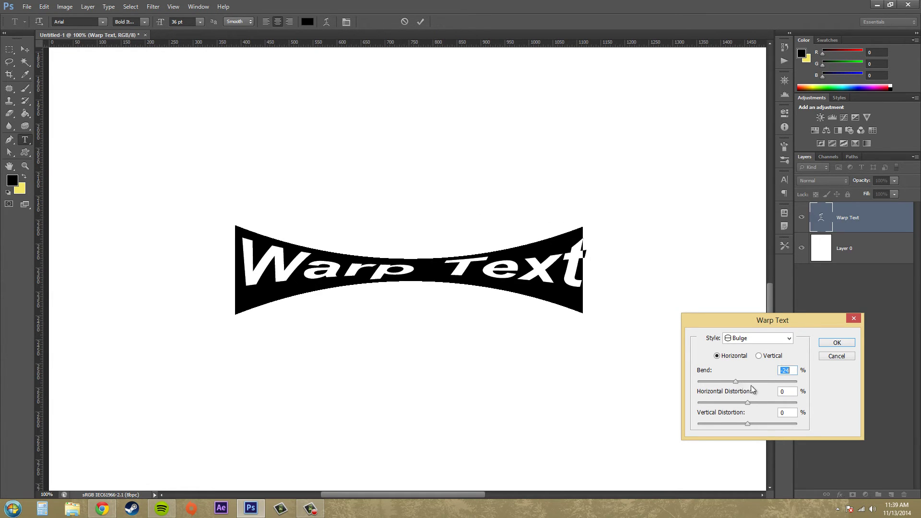
{"action": "left_click_drag", "start_coordinate": [738, 381], "coordinate": [831, 409]}
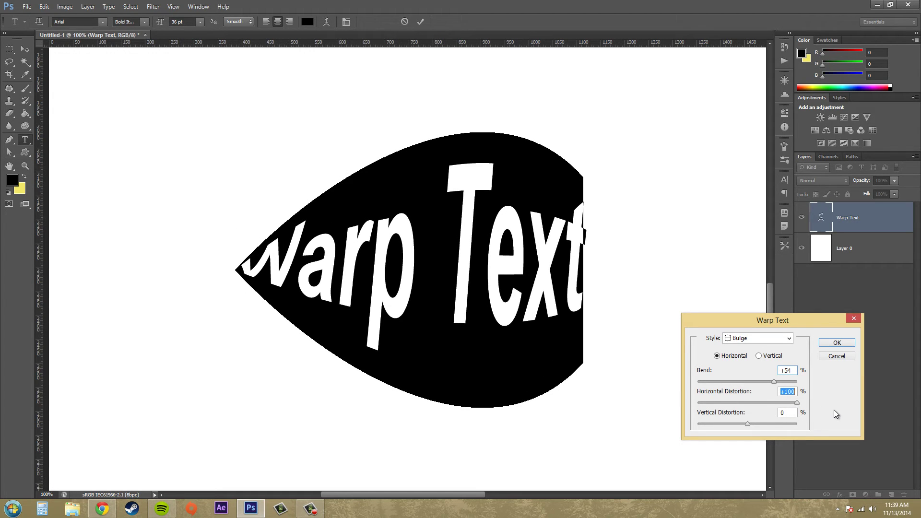
{"action": "left_click_drag", "start_coordinate": [815, 406], "coordinate": [775, 425]}
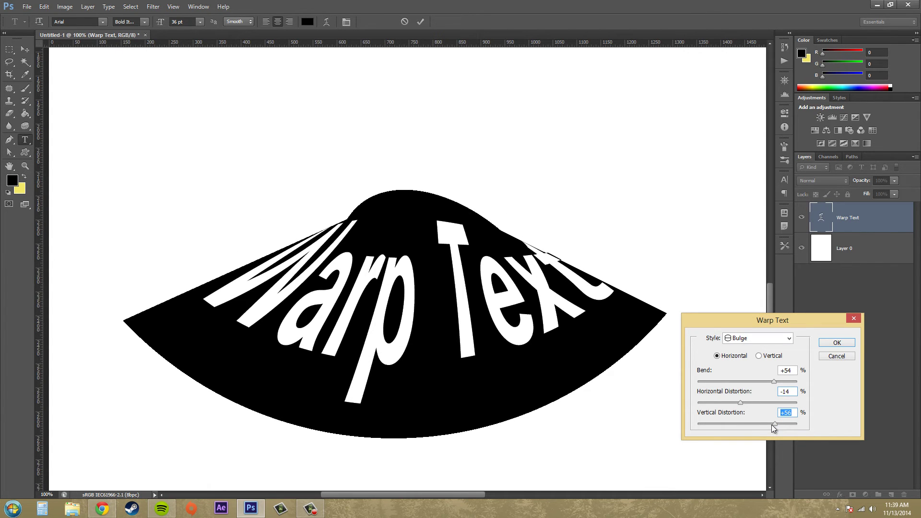
{"action": "left_click_drag", "start_coordinate": [772, 424], "coordinate": [741, 419]}
- Switch the warp to Arc, lower the bend to +17%, and make it Vertical
{"action": "left_click", "coordinate": [768, 339]}
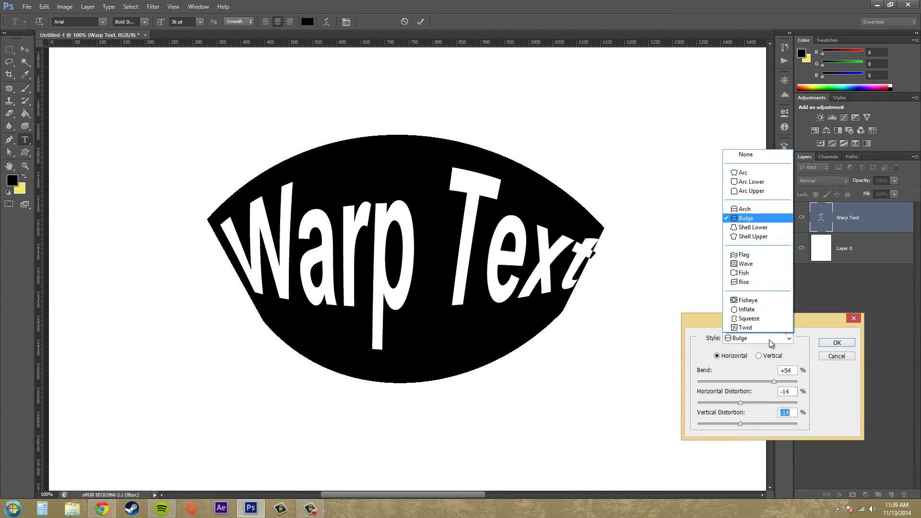
{"action": "left_click", "coordinate": [746, 172]}
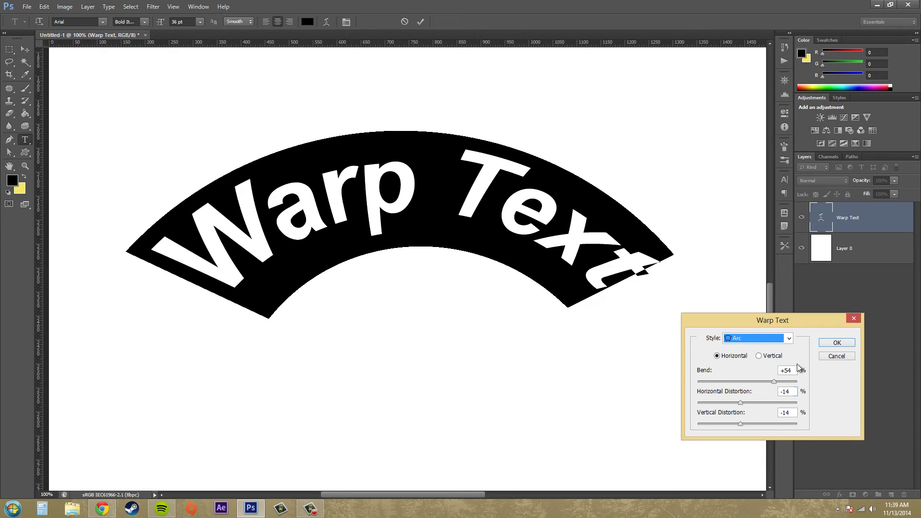
{"action": "mouse_move", "coordinate": [773, 381]}
{"action": "left_mouse_down"}
{"action": "mouse_move", "coordinate": [729, 377]}
{"action": "mouse_move", "coordinate": [766, 382]}
{"action": "mouse_move", "coordinate": [729, 375]}
{"action": "mouse_move", "coordinate": [764, 383]}
{"action": "mouse_move", "coordinate": [755, 382]}
{"action": "left_mouse_up"}
{"action": "left_click", "coordinate": [758, 355]}
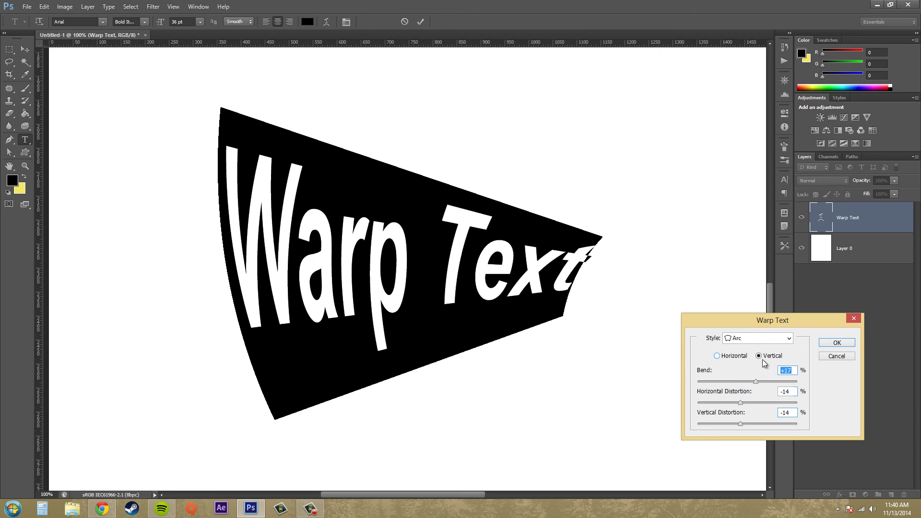
- Cancel the Arc warp, commit the type with the Move tool, and select Layer 0
{"action": "left_click", "coordinate": [833, 356]}
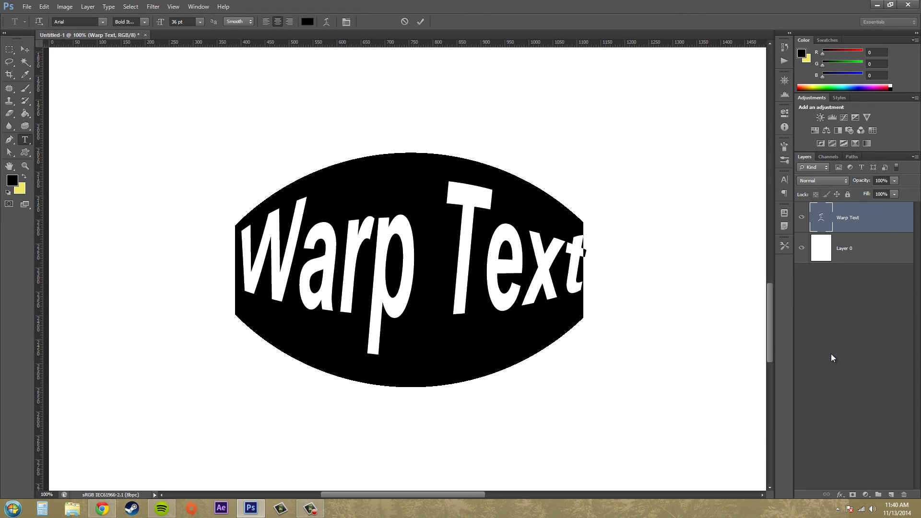
{"action": "left_click", "coordinate": [544, 250]}
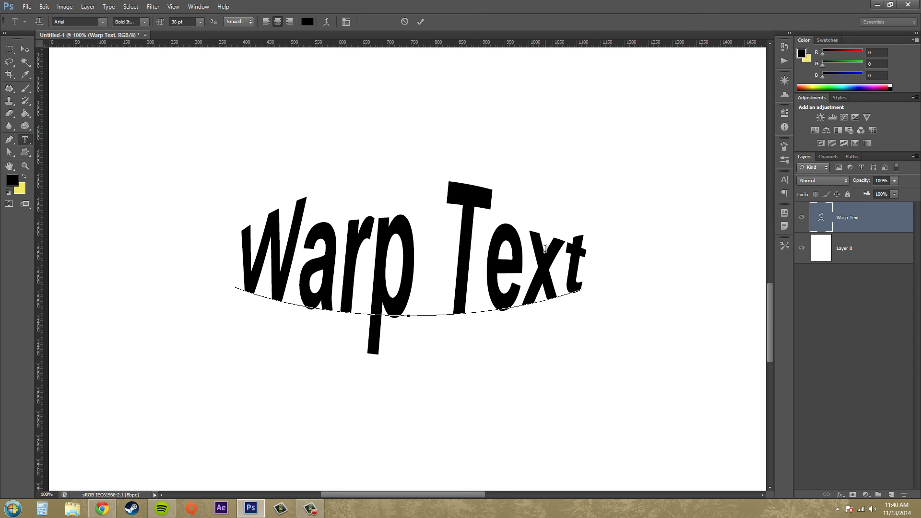
{"action": "left_click", "coordinate": [22, 50]}
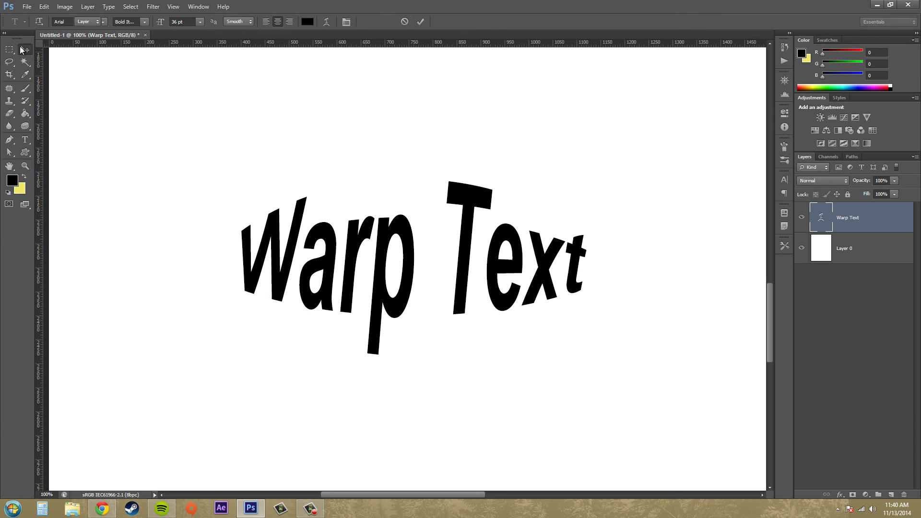
{"action": "left_click", "coordinate": [261, 123]}
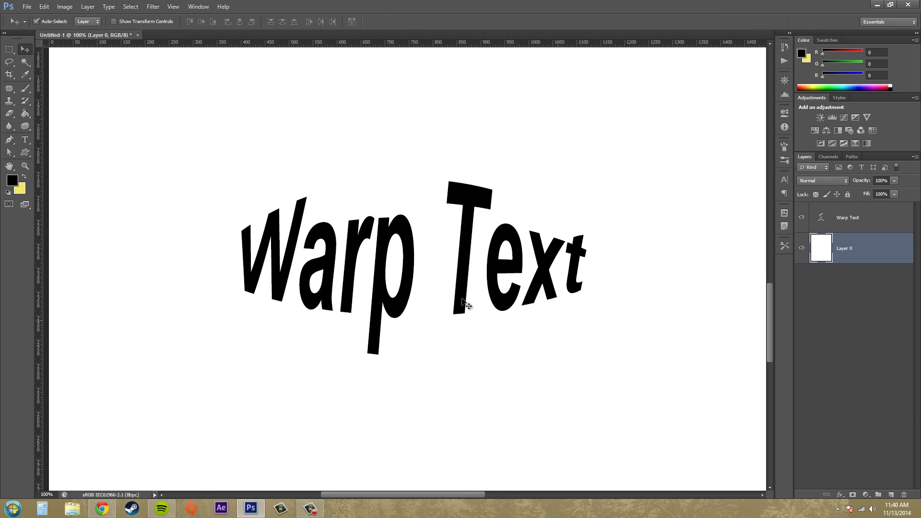